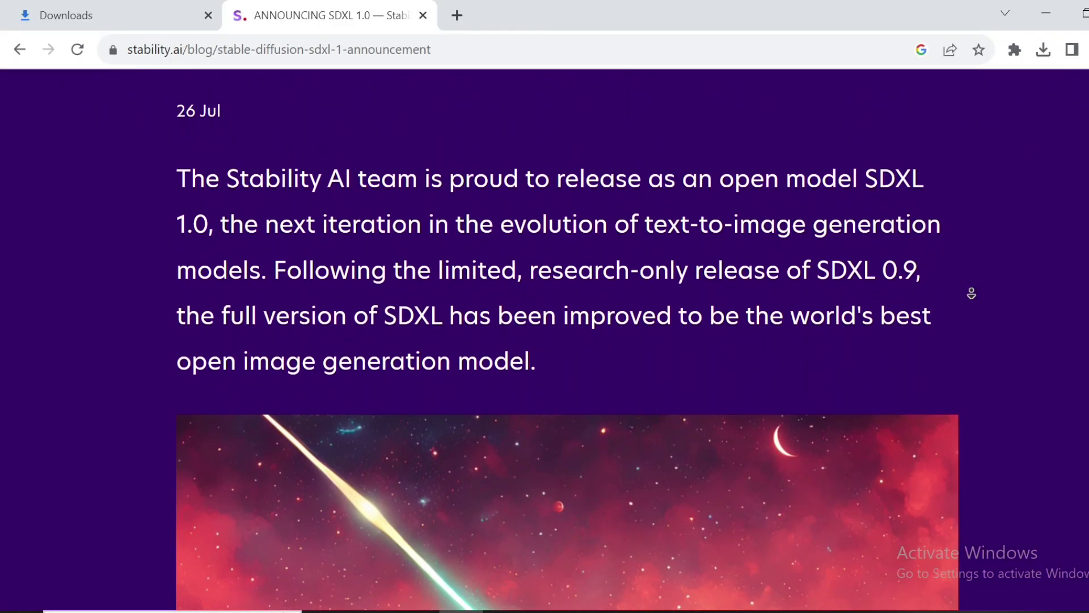
Step: Scroll down through the SDXL 1.0 announcement page
scroll(972, 292, "down", 1)
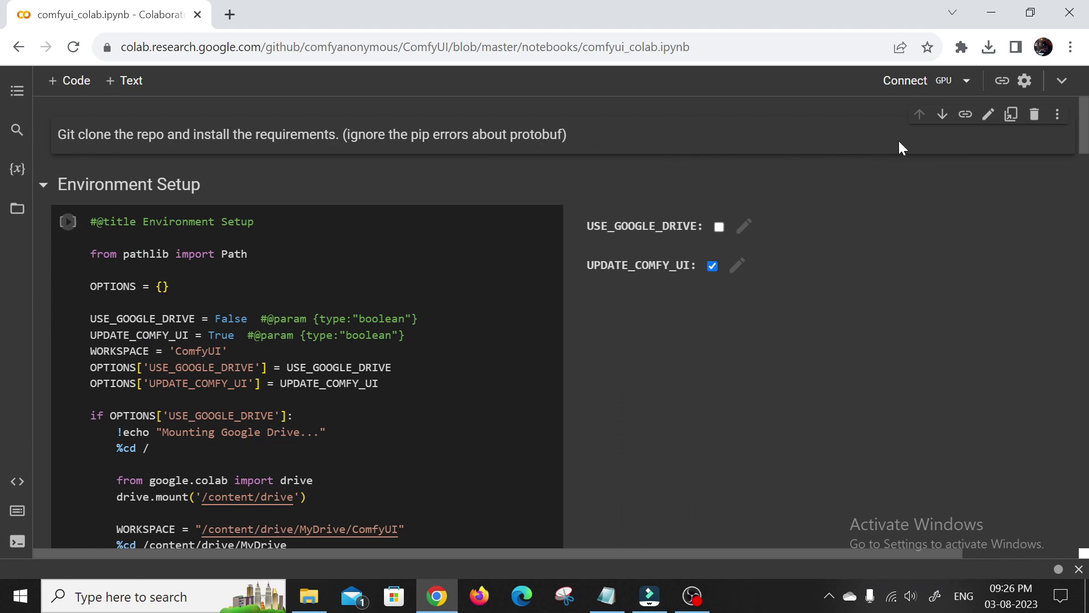
Step: Connect the notebook to a GPU runtime with the T4 accelerator and save the runtime type
left_click(931, 85)
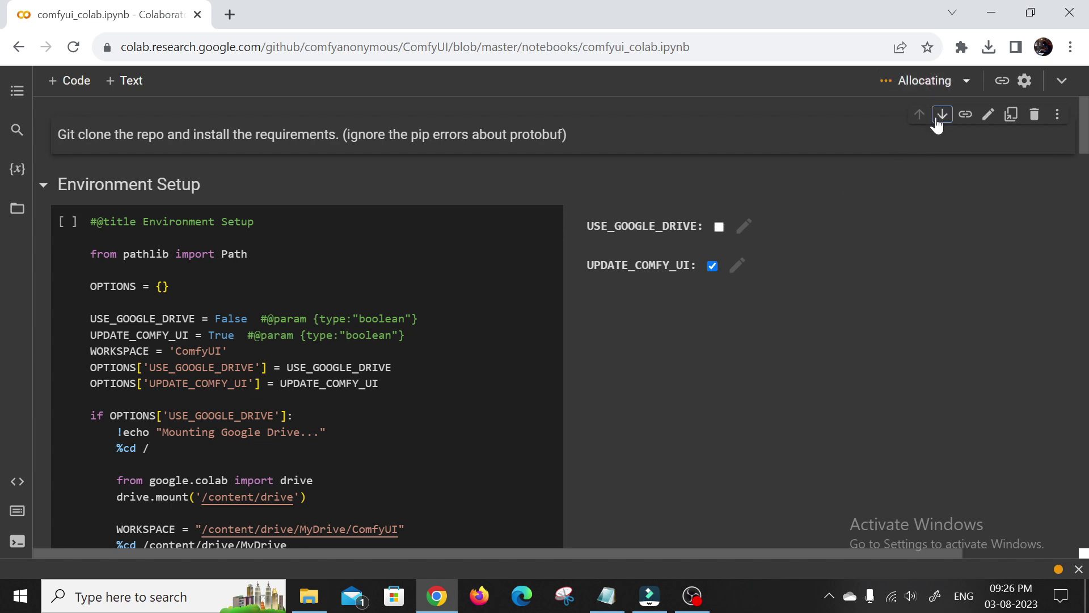
left_click(966, 81)
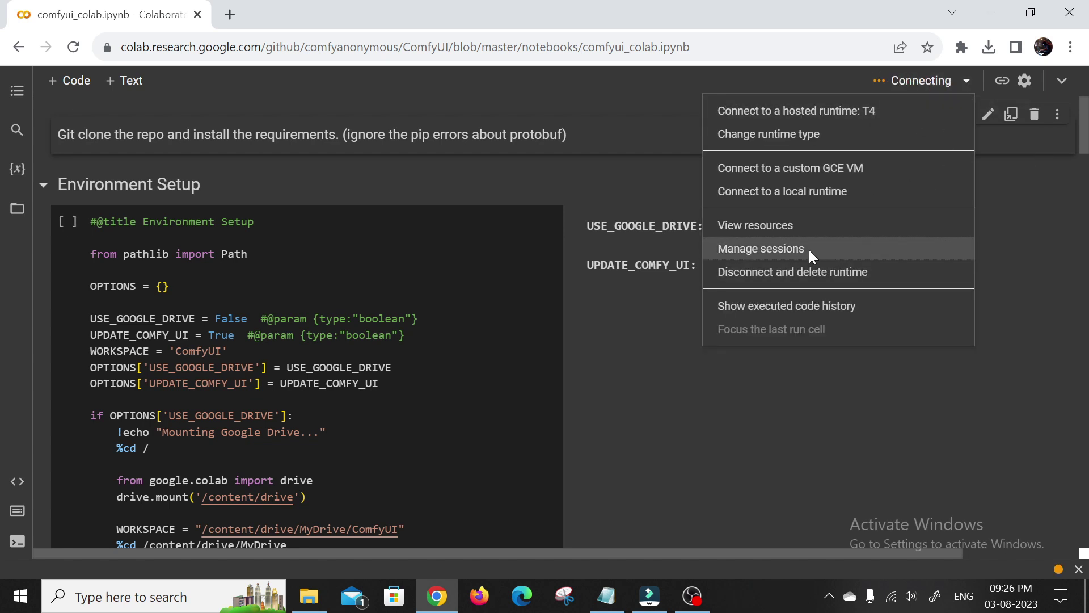
left_click(769, 134)
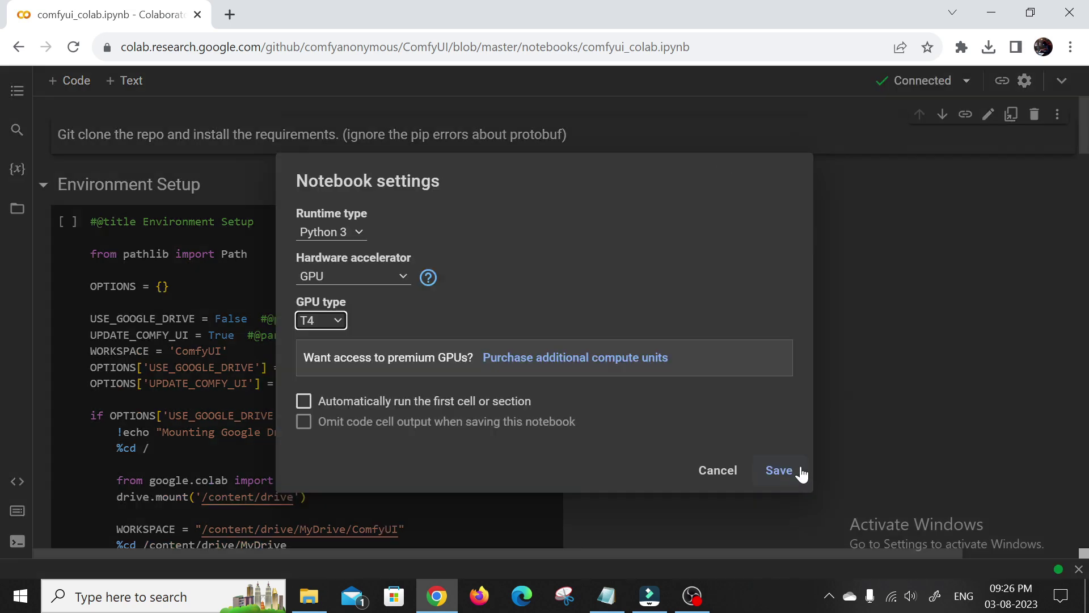
left_click(779, 470)
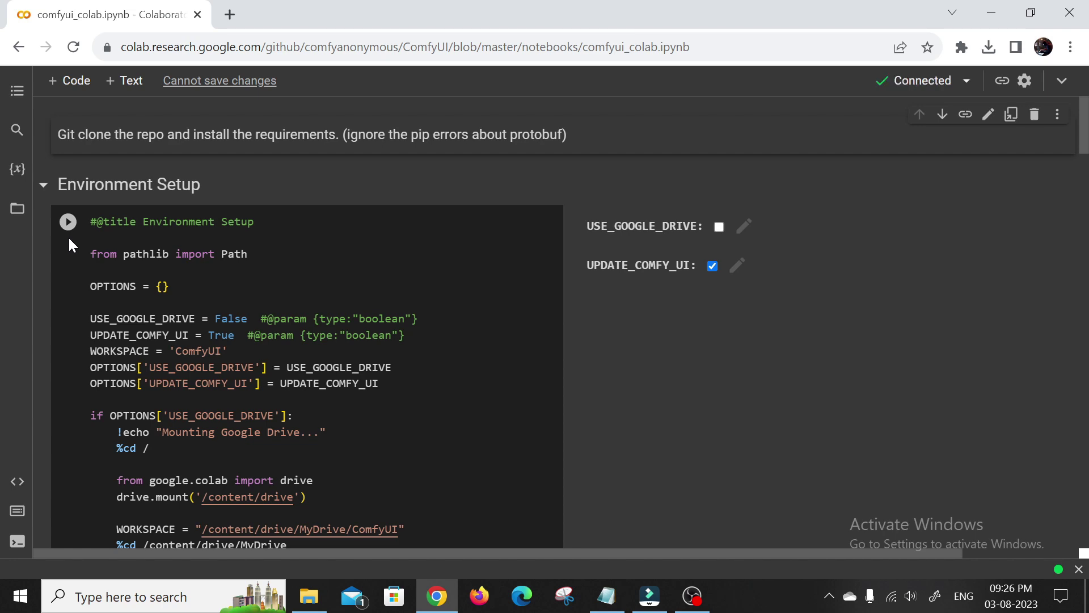
left_click(68, 236)
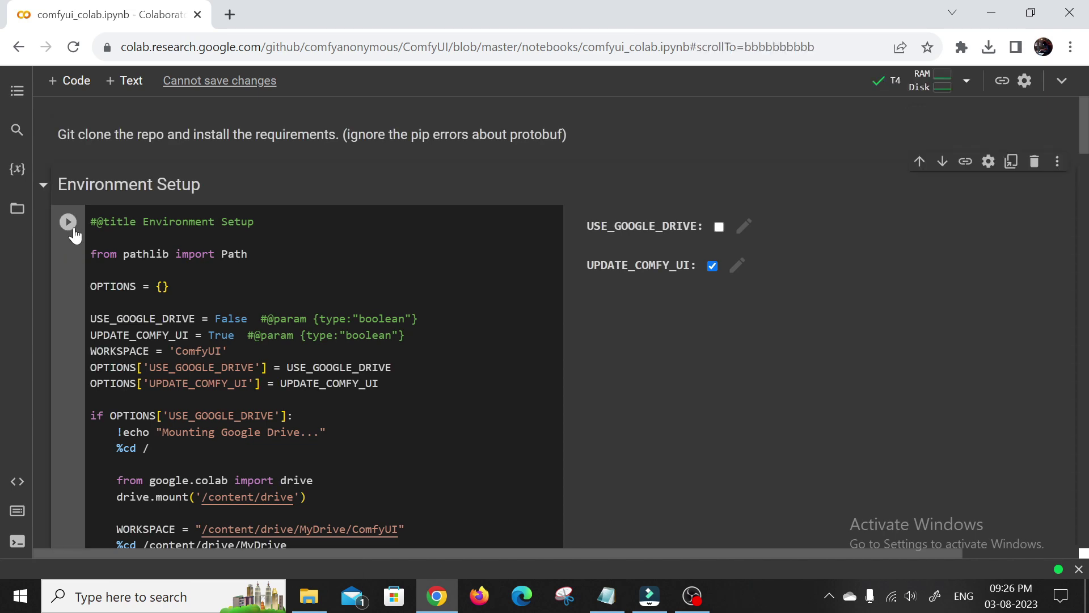
Step: Run the Environment Setup cell despite the authorship warning, then open the Files sidebar
left_click(69, 222)
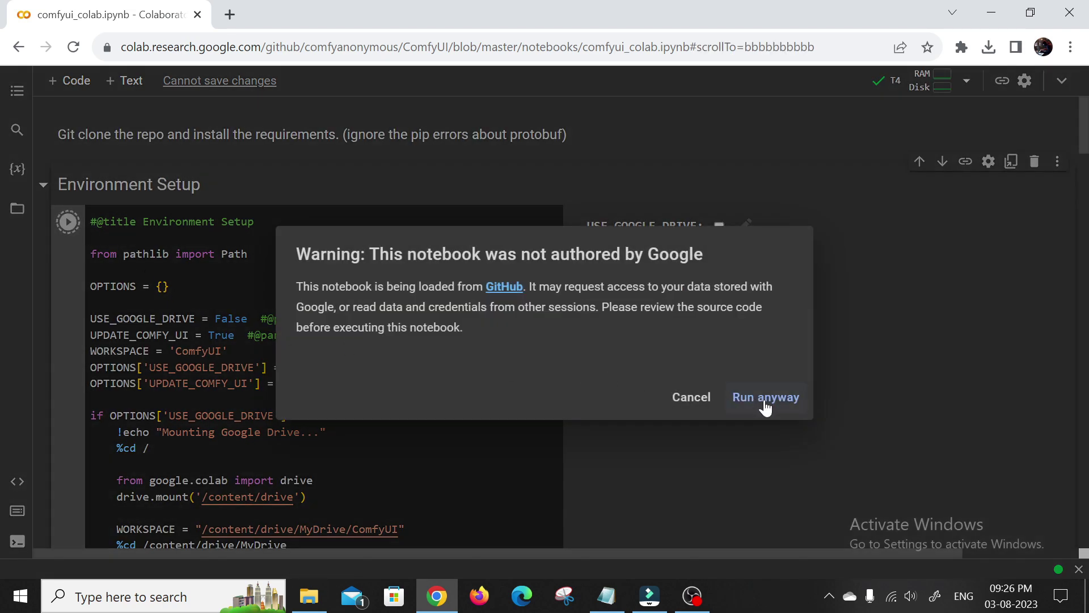
left_click(766, 398)
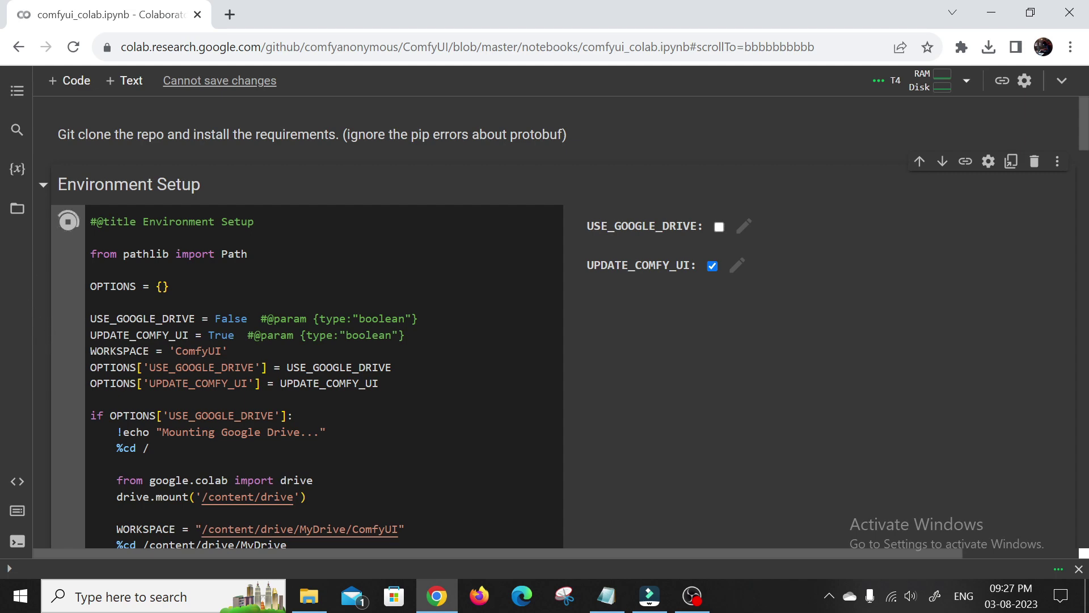
left_click(17, 210)
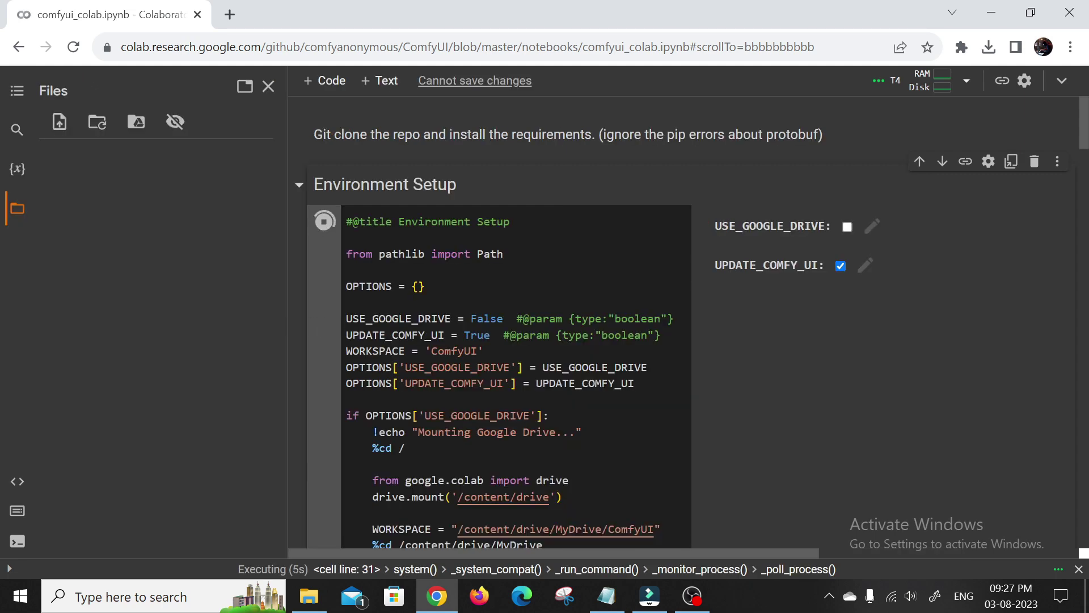
scroll(508, 319, "down", 10)
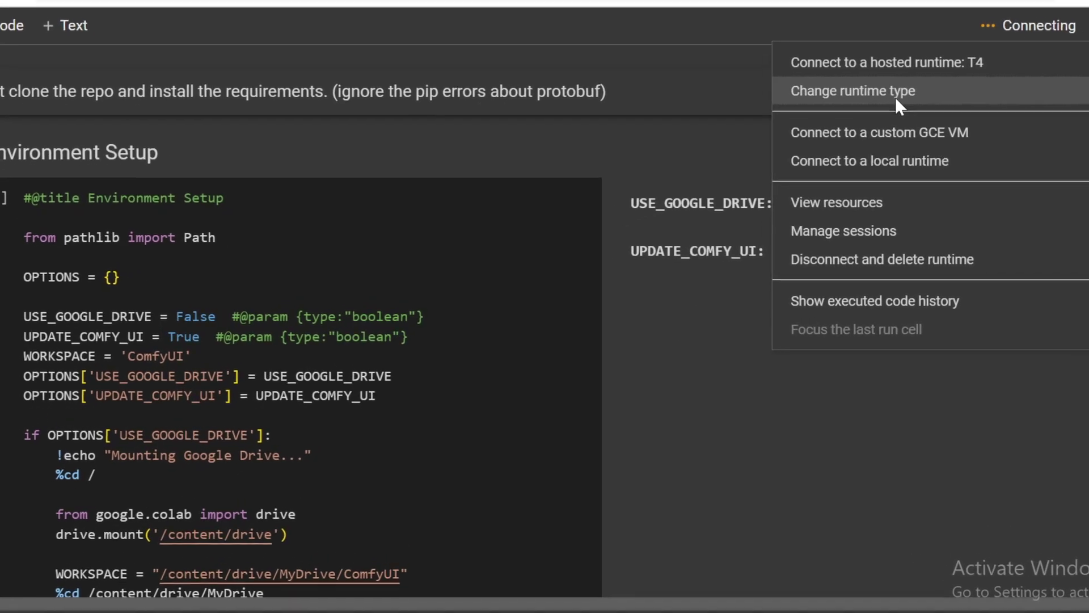
Step: Confirm the runtime keeps GPU as hardware accelerator with T4 as the GPU type
left_click(895, 97)
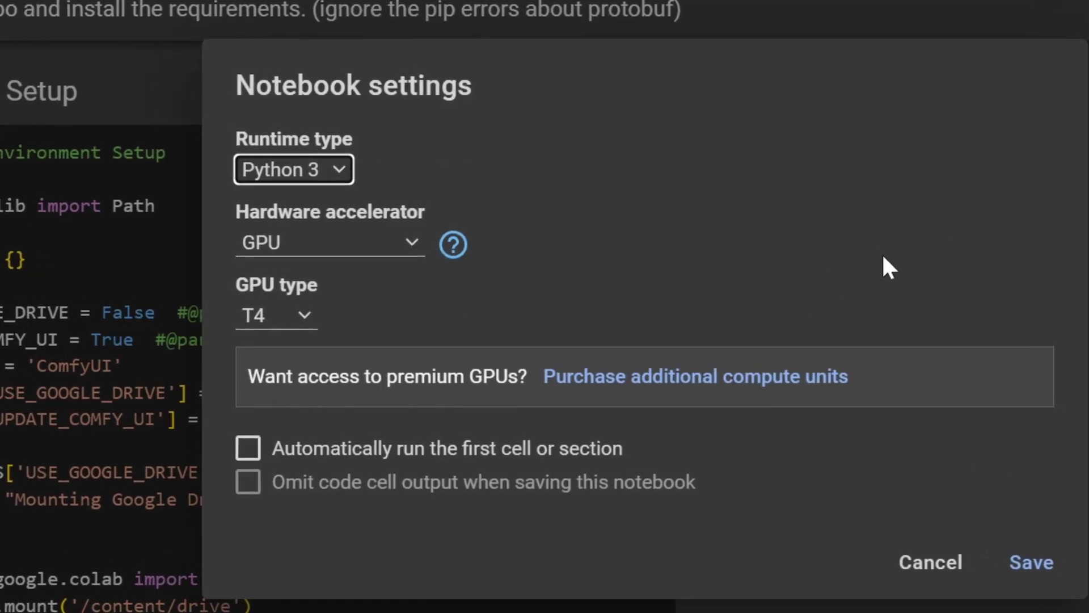
left_click(396, 248)
left_click(395, 248)
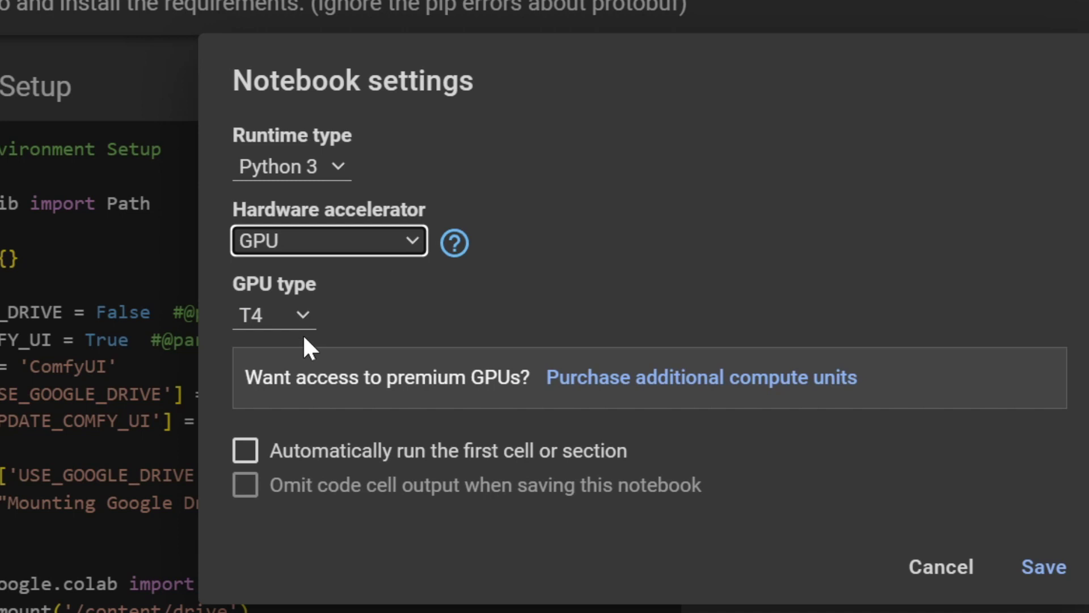
left_click(293, 324)
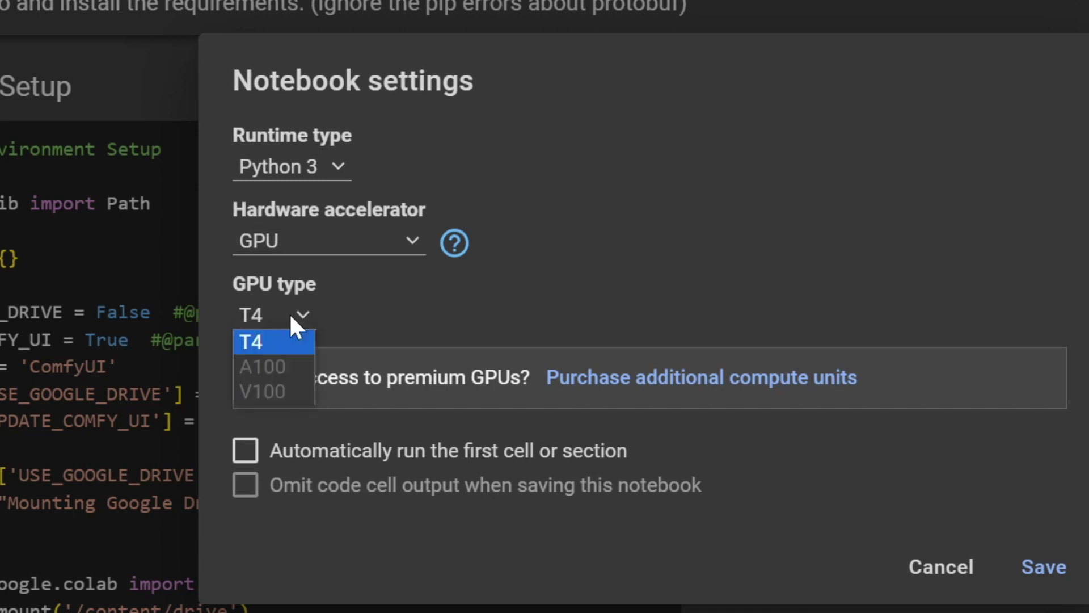
left_click(291, 318)
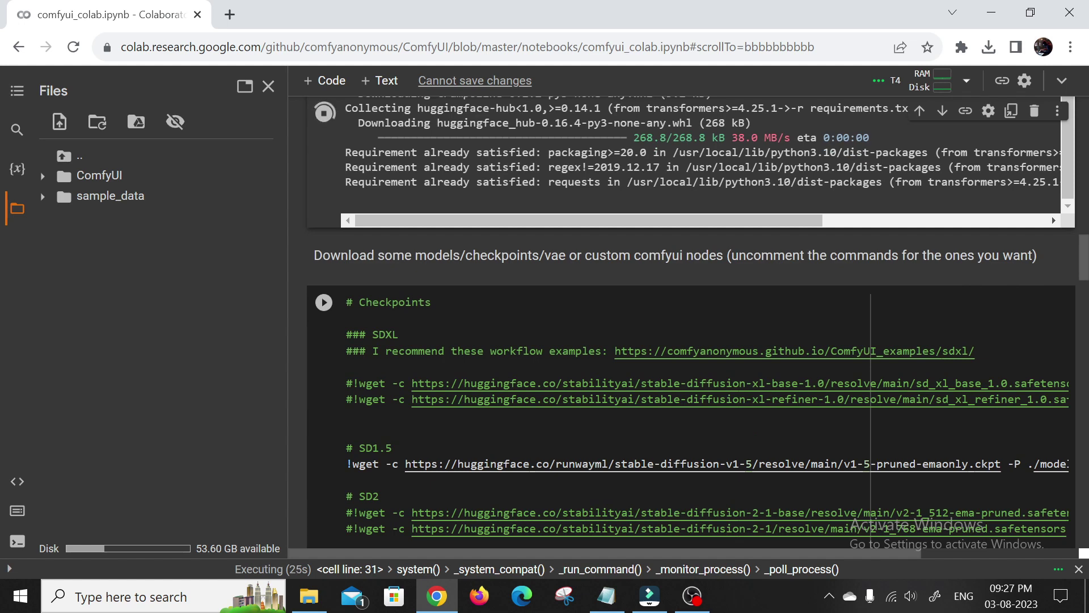
left_click(269, 86)
left_click(97, 383)
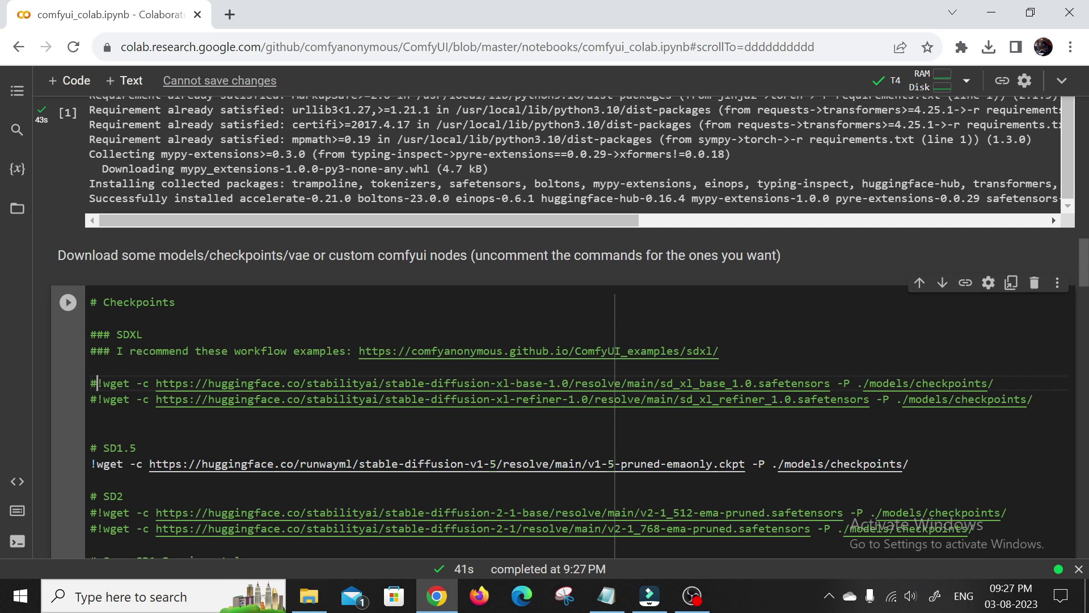
Step: Uncomment the SDXL base and refiner !wget lines and prefix the SD1.5 !wget line with #
key("BackSpace")
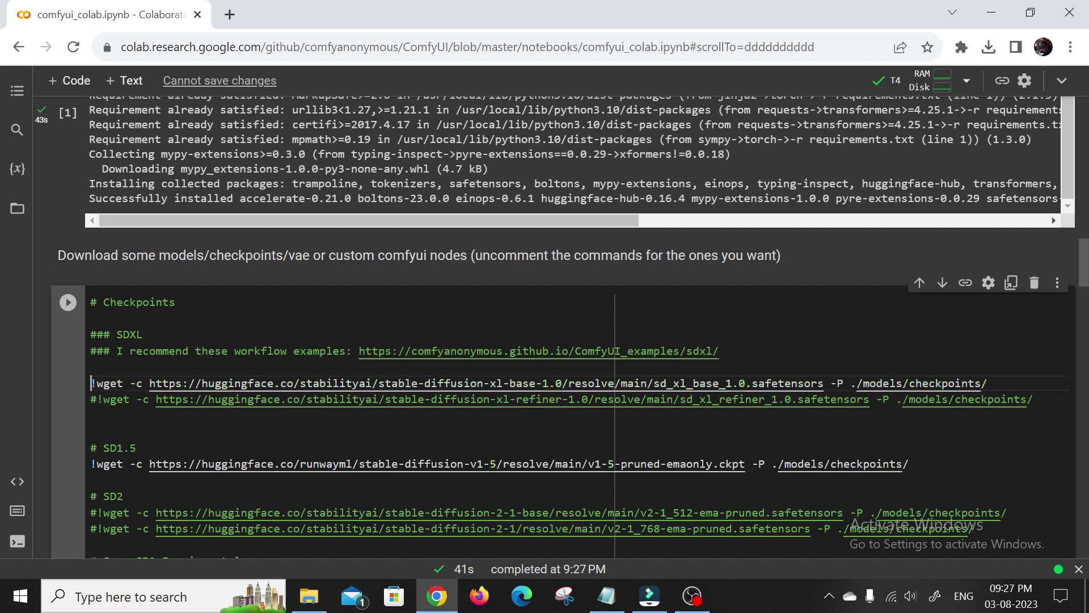
key("Down")
key("Delete")
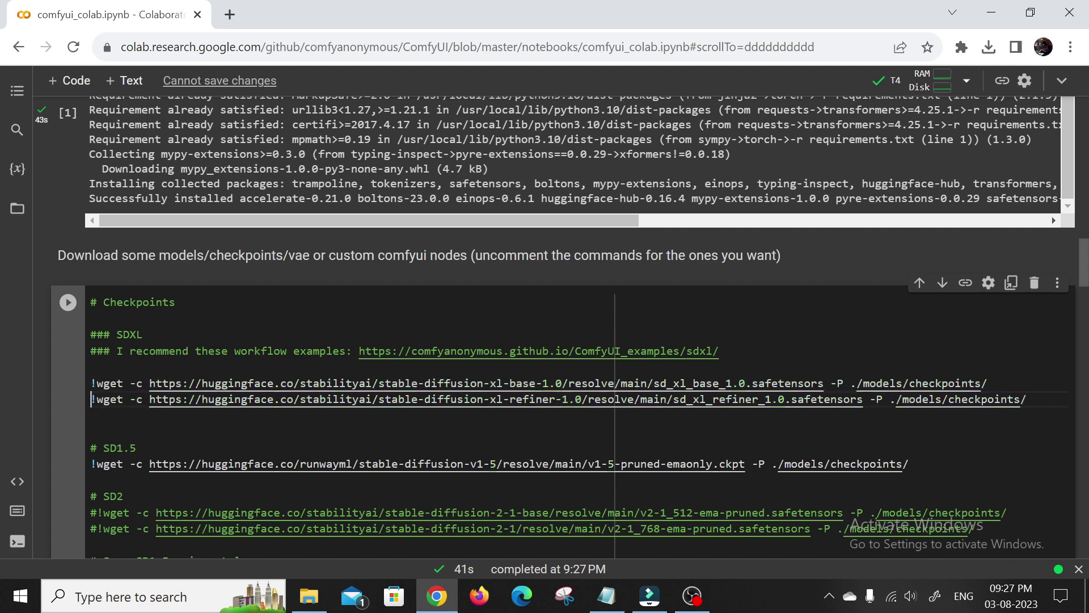
scroll(255, 374, "down", 4)
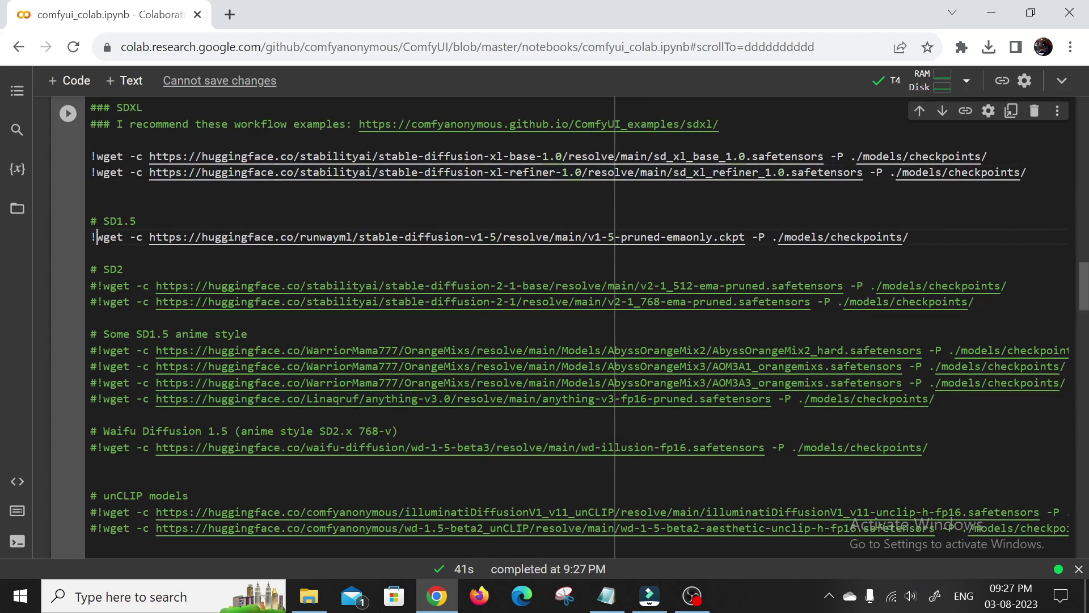
left_click(91, 237)
type("#")
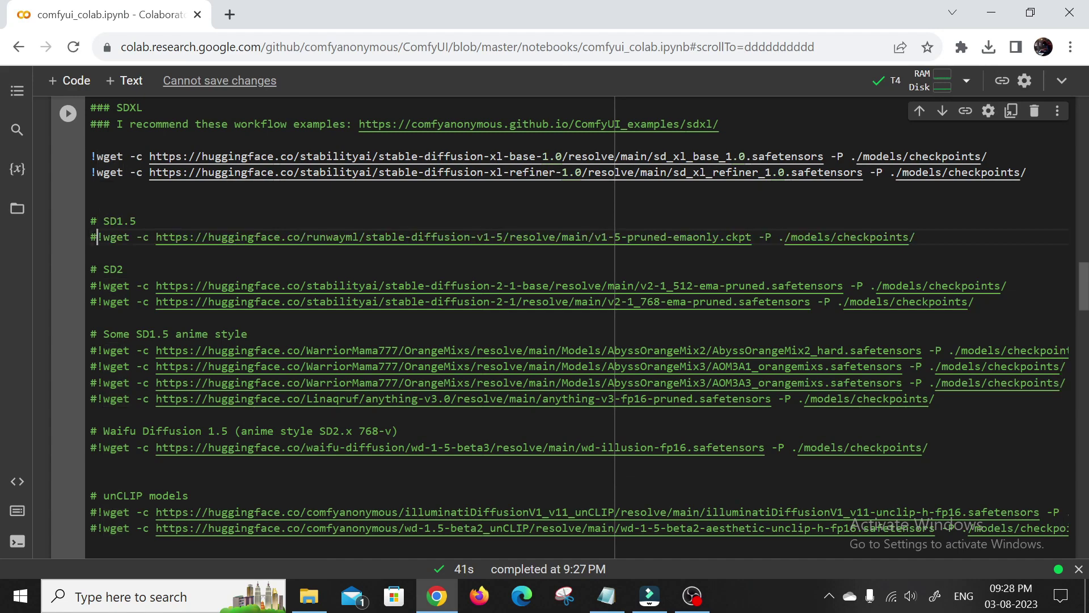
scroll(226, 238, "down", 4)
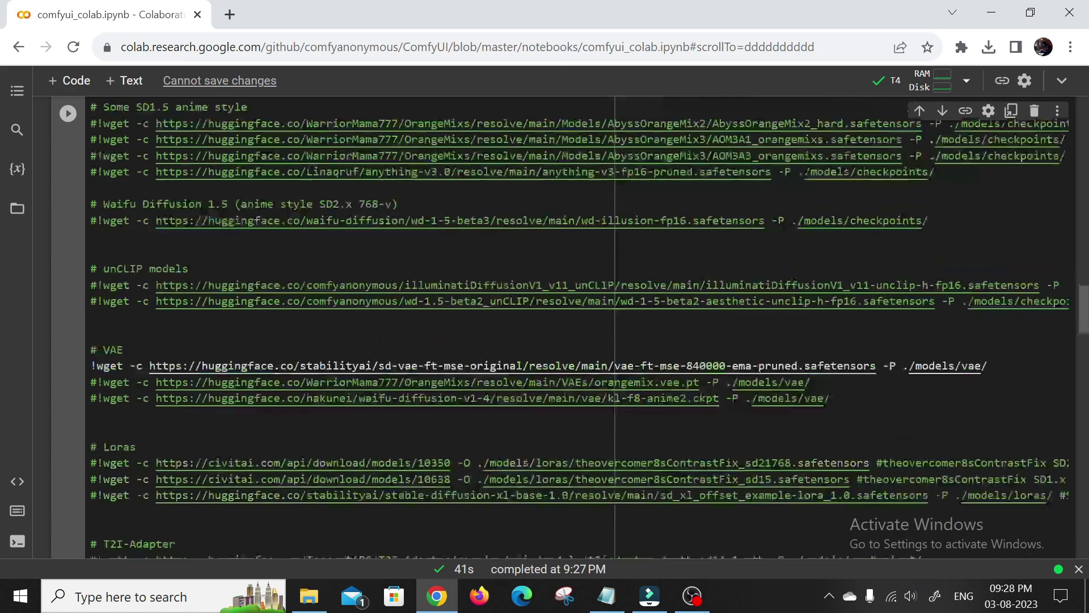
scroll(544, 318, "up", 8)
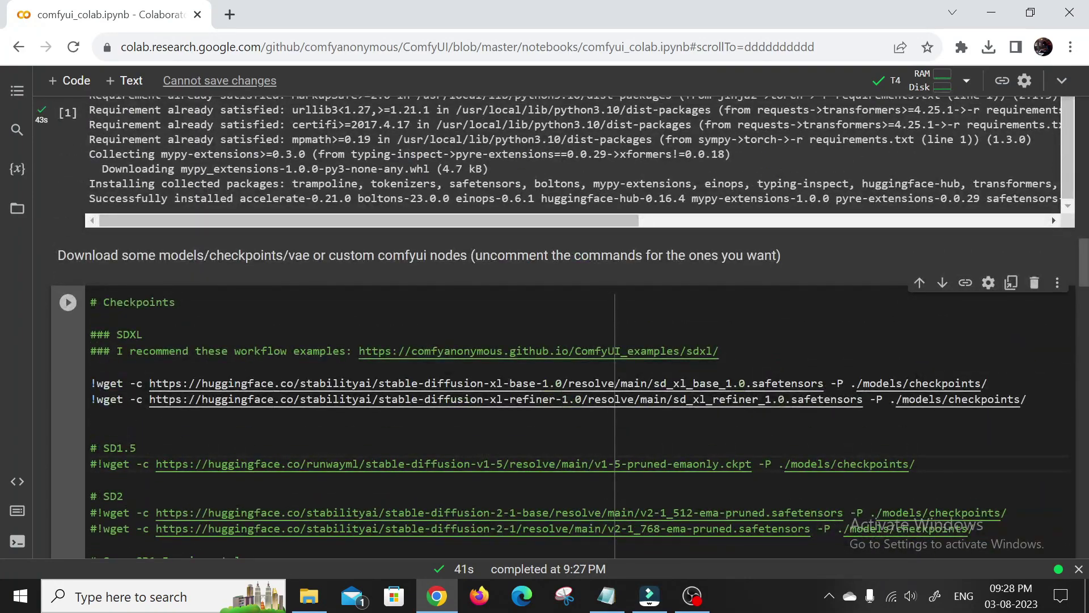
Step: Run the Checkpoints cell and scroll through the wget download output
left_click(69, 304)
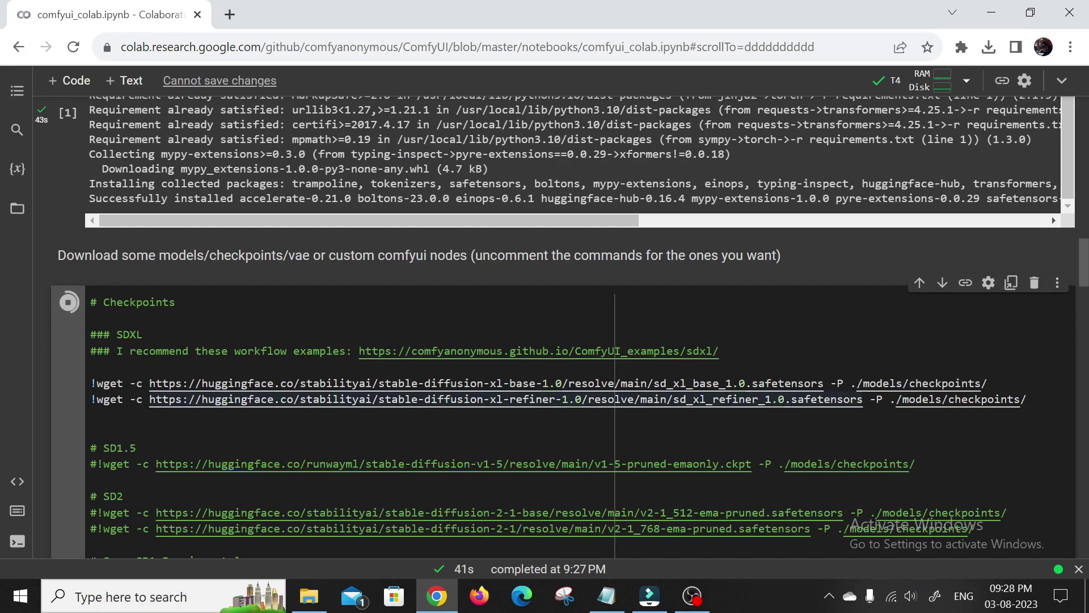
scroll(783, 399, "down", 2)
scroll(568, 327, "down", 17)
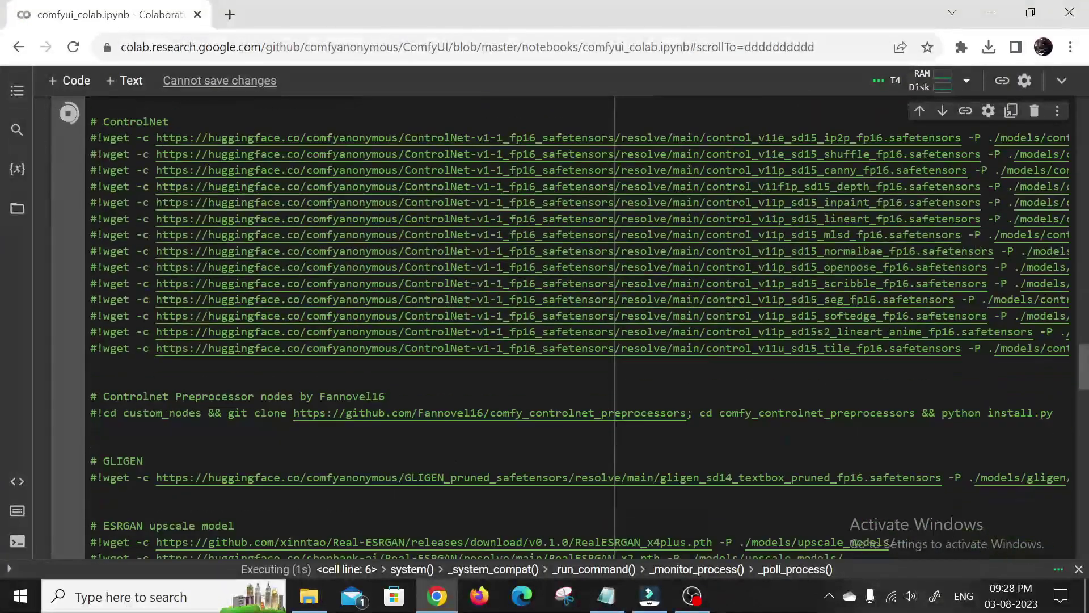
scroll(384, 304, "down", 4)
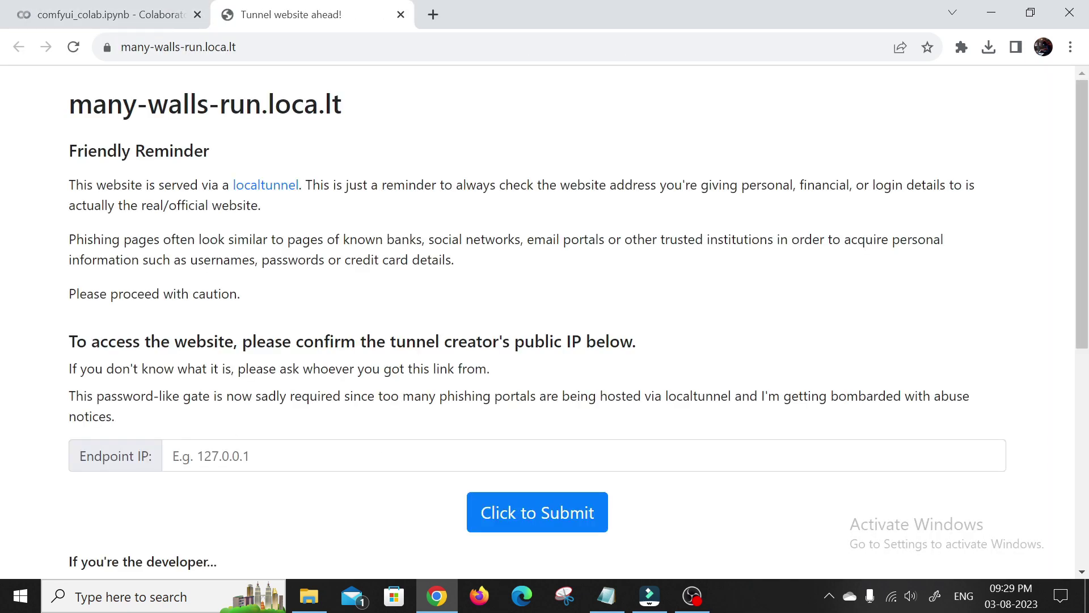
Step: Copy the endpoint IP from the Colab output and submit it in the tunnel page's Endpoint IP field
key("ctrl+shift+Tab")
left_click_drag(471, 404, 377, 404)
key("ctrl+c")
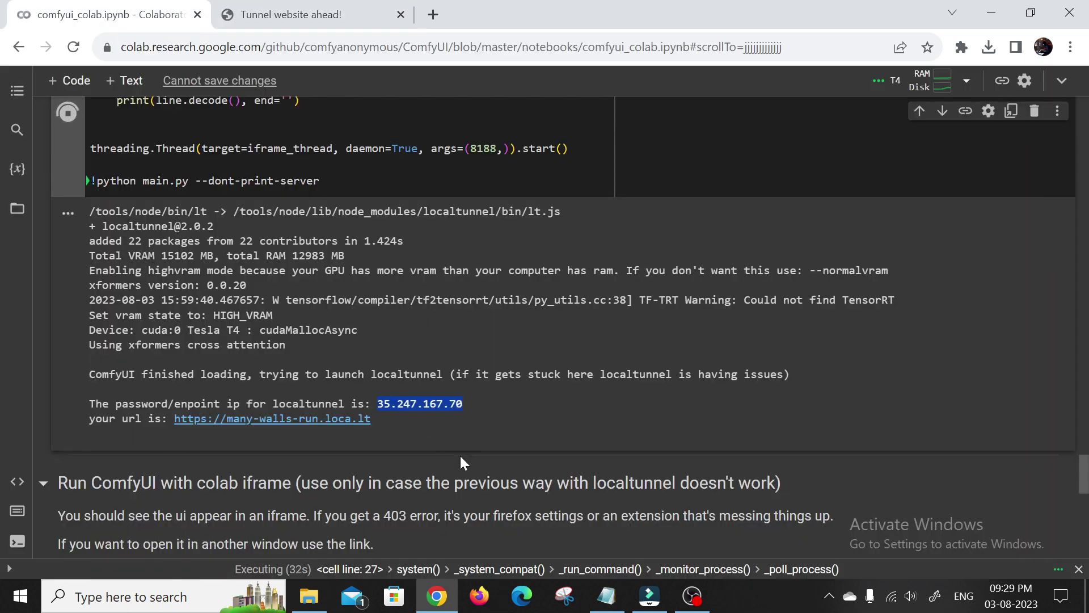
left_click(391, 24)
left_click(397, 457)
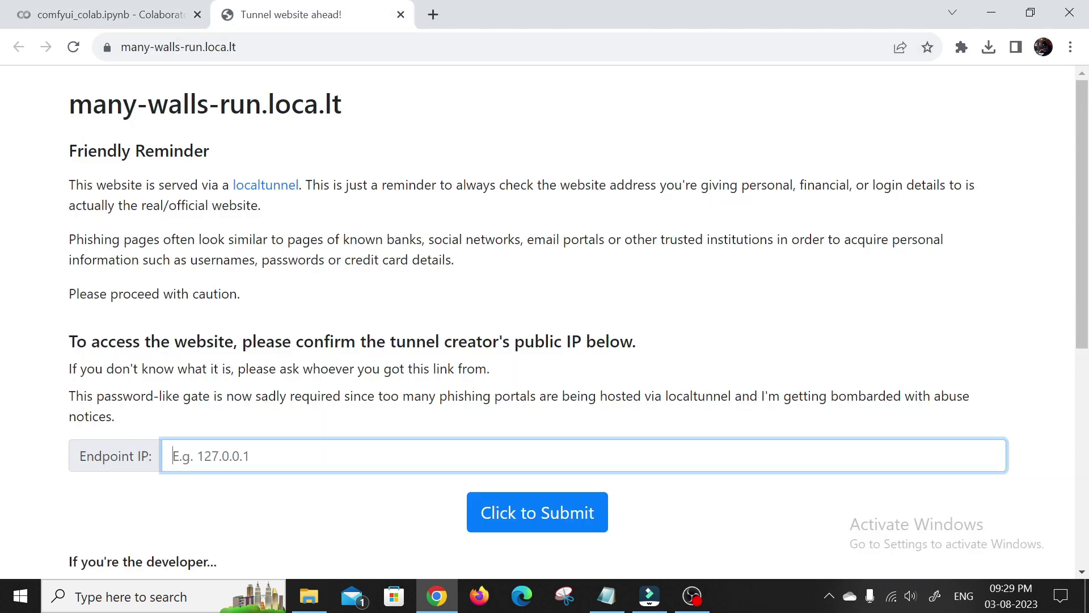
key("ctrl+v")
left_click(537, 528)
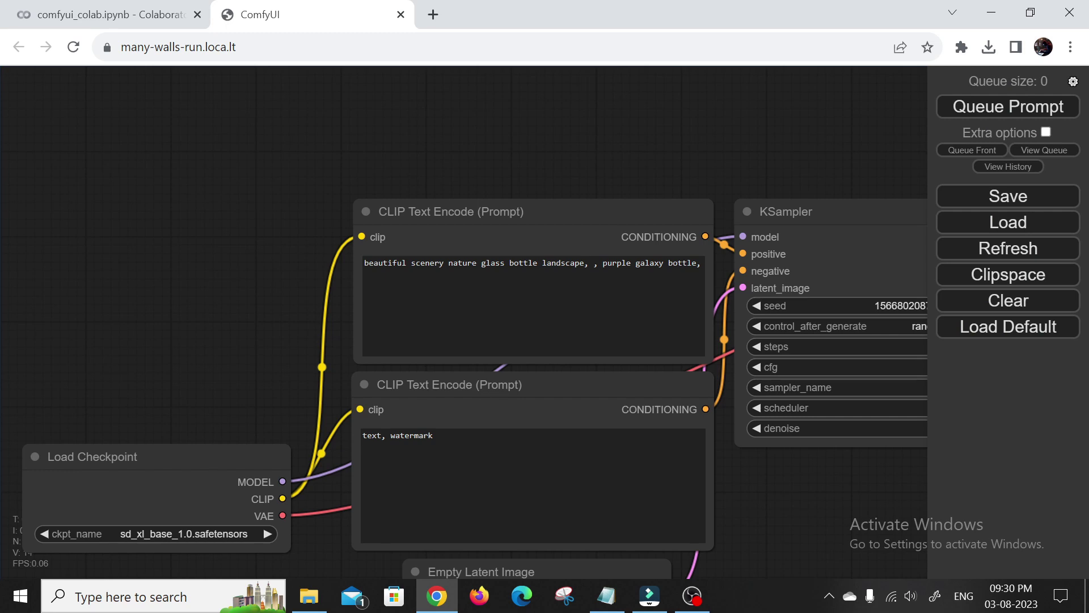
Step: Set the Empty Latent Image width and height to 1024
left_click_drag(766, 462, 620, 369)
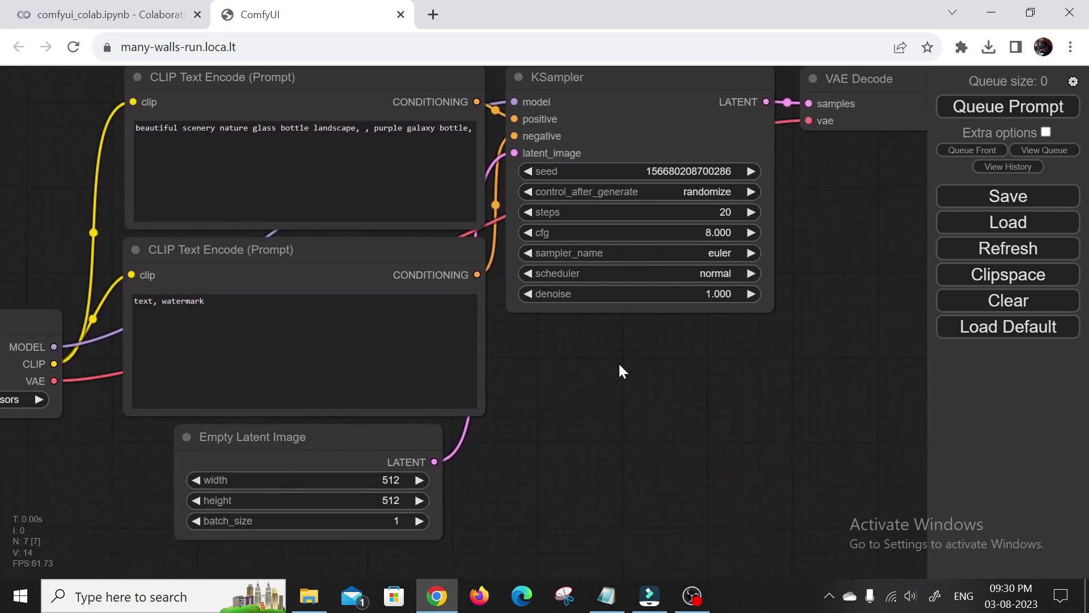
left_click(420, 480)
left_click(398, 501)
key("BackSpace")
key("BackSpace")
key("BackSpace")
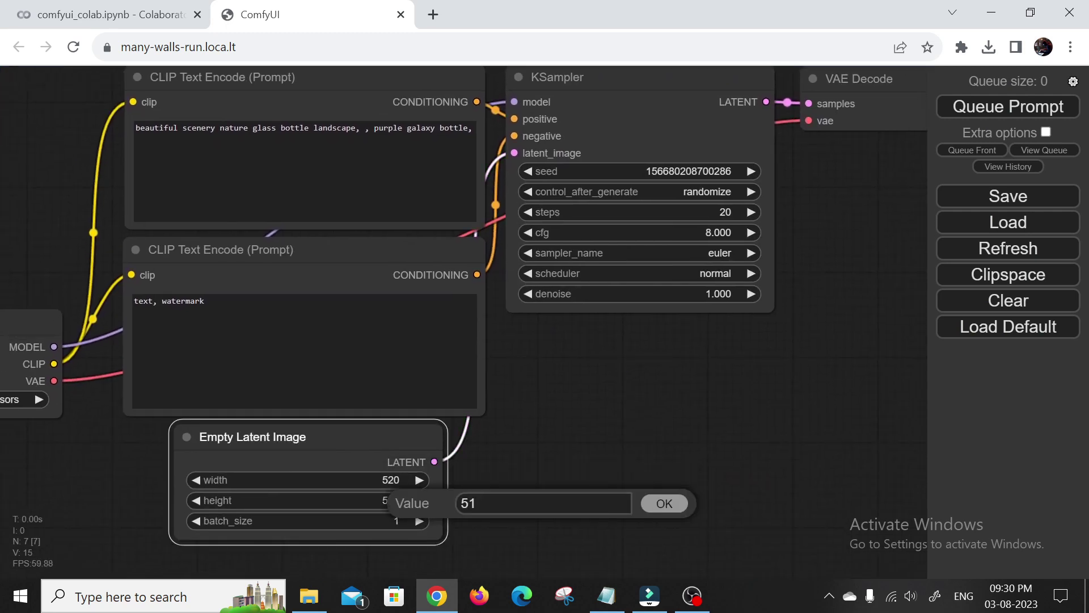
type("1024")
left_click(662, 504)
left_click(407, 480)
key("BackSpace")
key("BackSpace")
key("BackSpace")
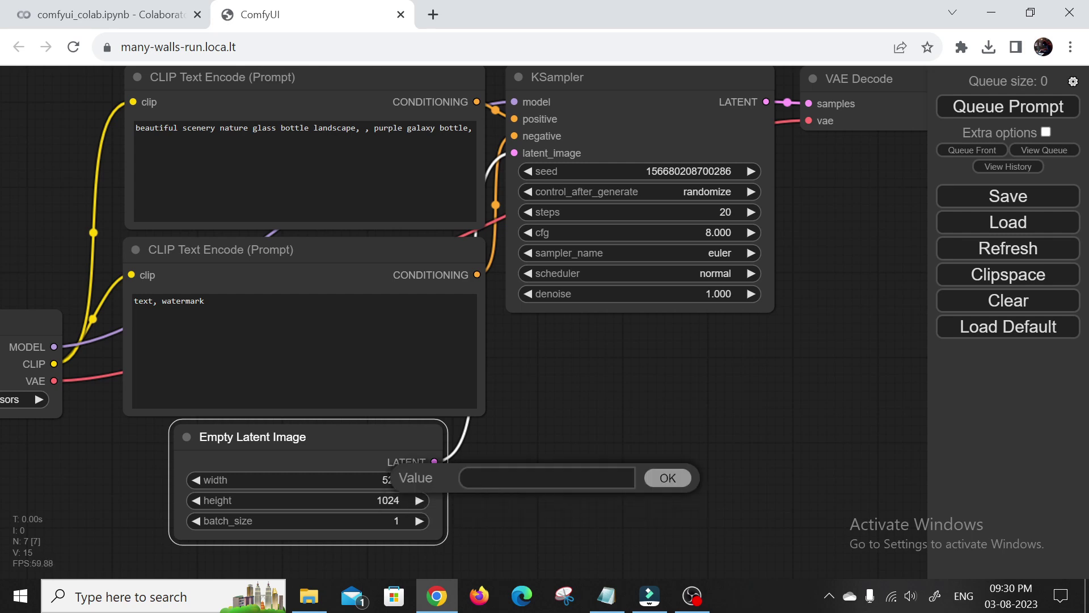
type("1024")
left_click(667, 484)
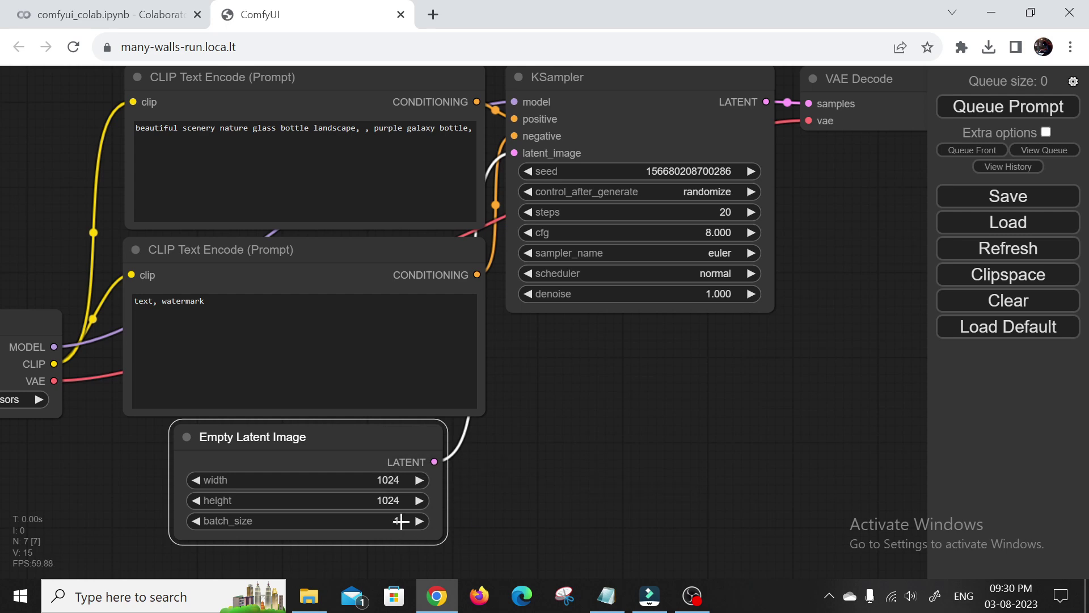
Step: Set the Empty Latent Image batch_size to 2
left_click(402, 520)
left_click(663, 520)
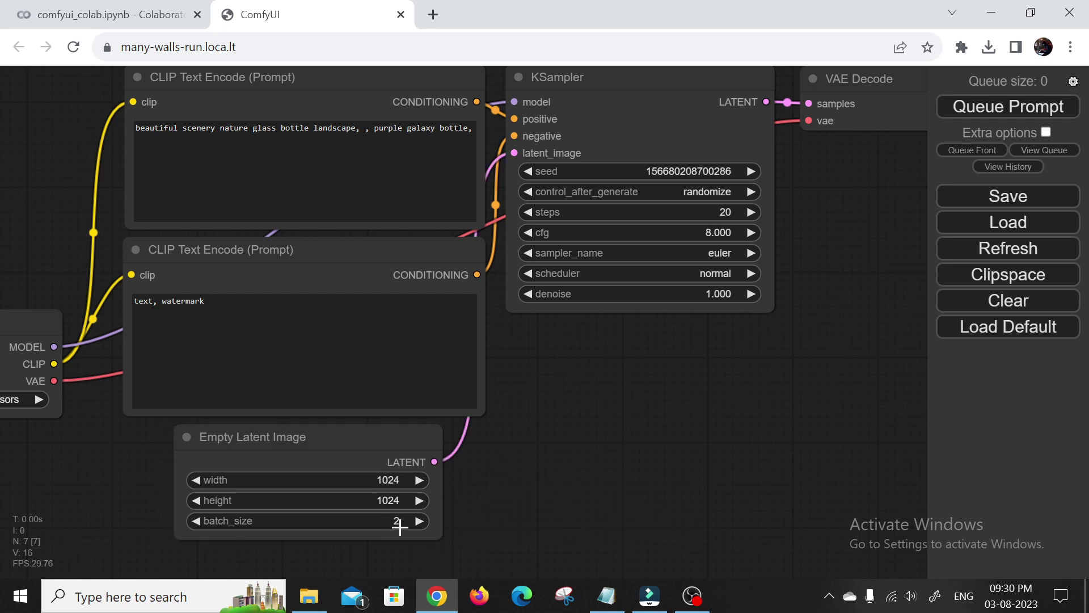
left_click(420, 521)
left_click(406, 520)
key("BackSpace")
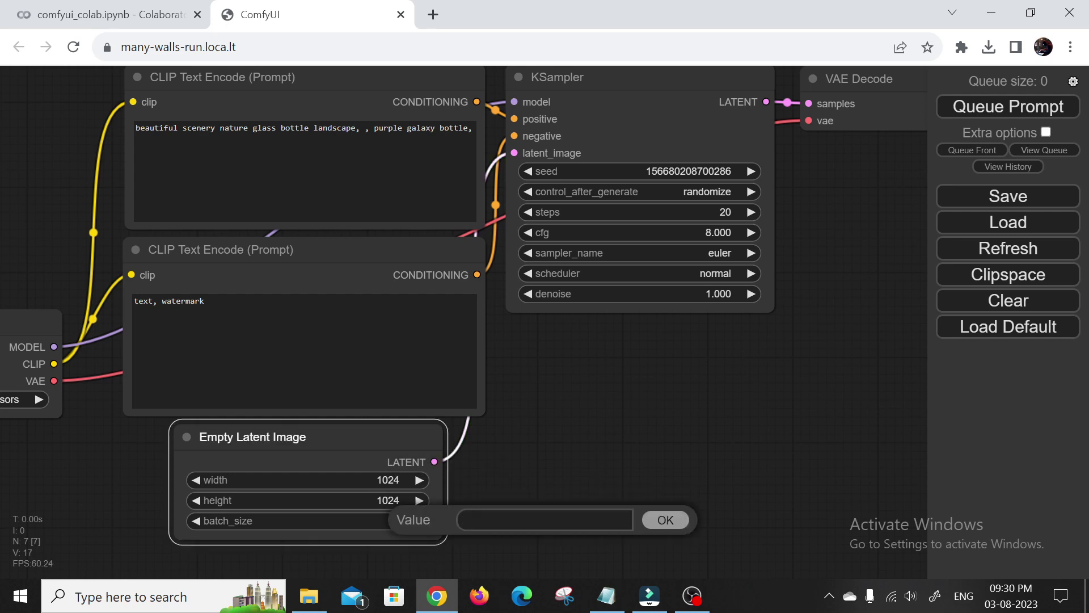
type("2")
left_click(662, 528)
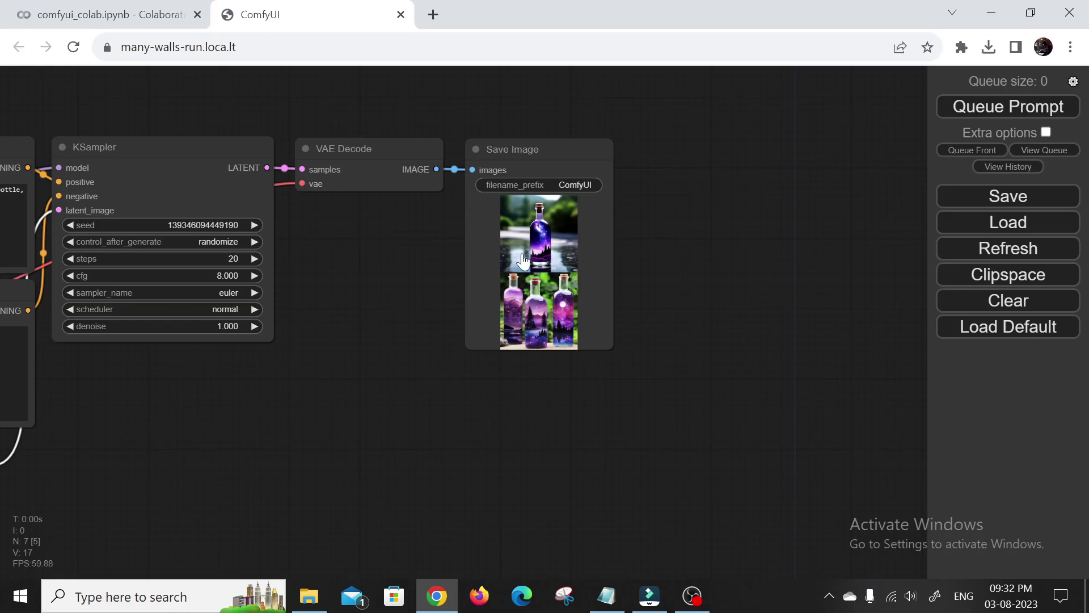
Step: Save the first generated bottle image from Save Image and view the downloaded ComfyUI_00001_ (1).png
left_click(523, 261)
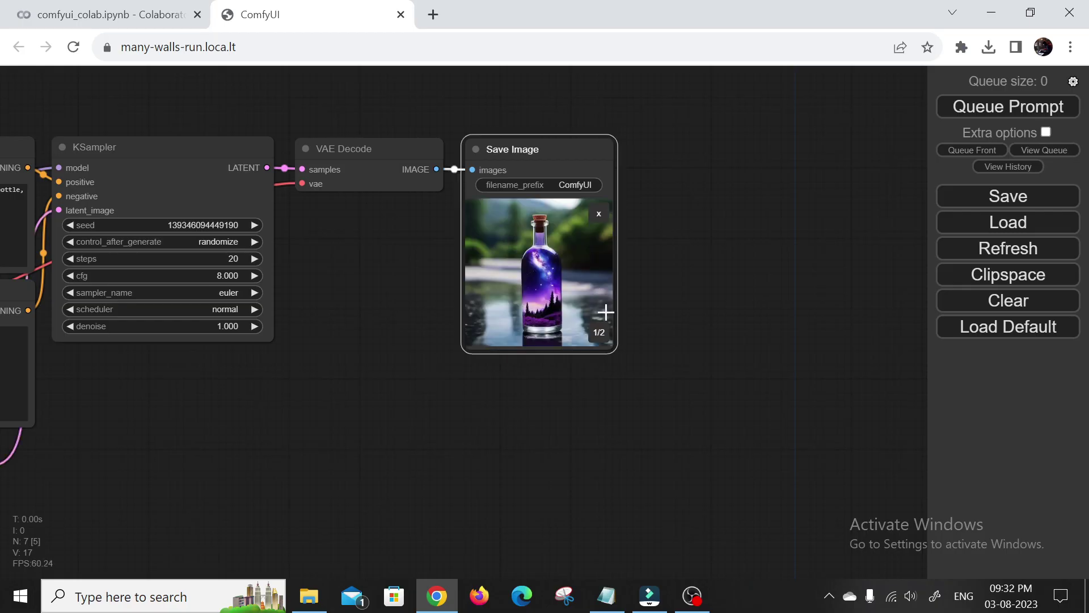
right_click(529, 264)
left_click(559, 261)
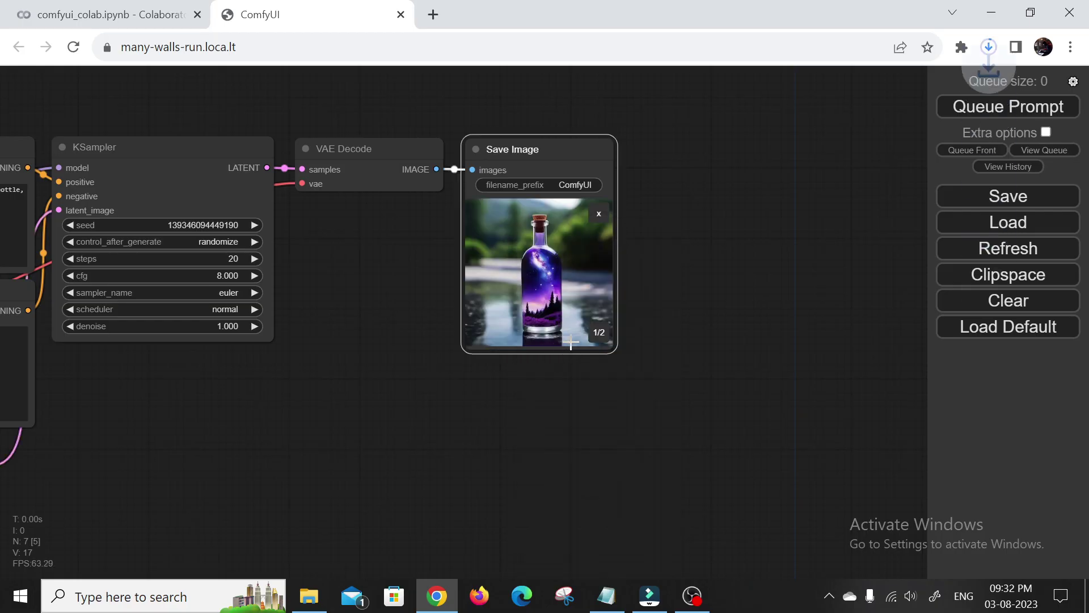
left_click(988, 50)
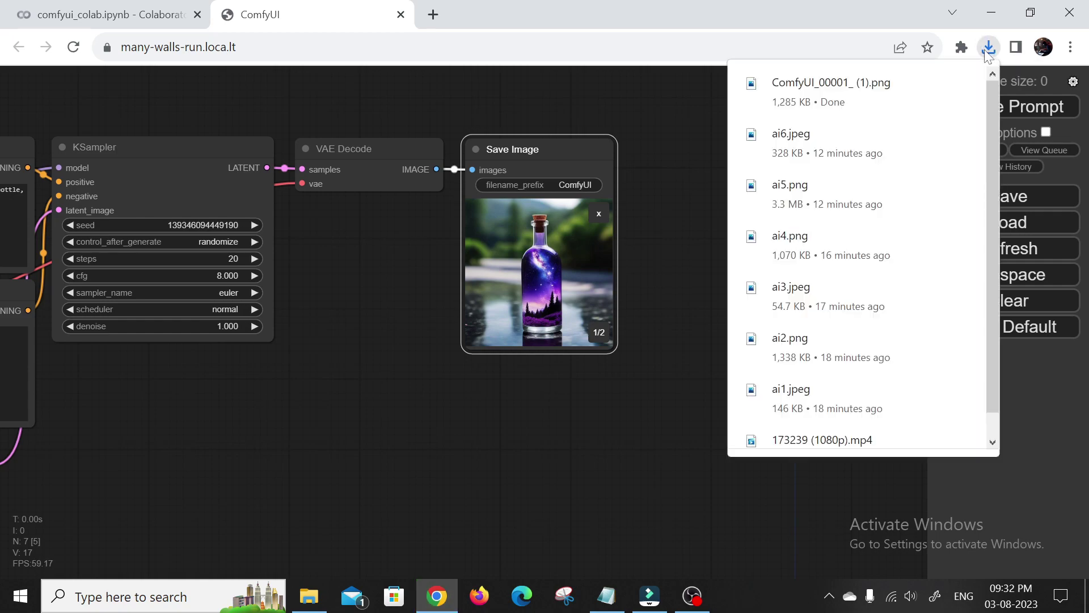
left_click(846, 101)
scroll(596, 315, "up", 3)
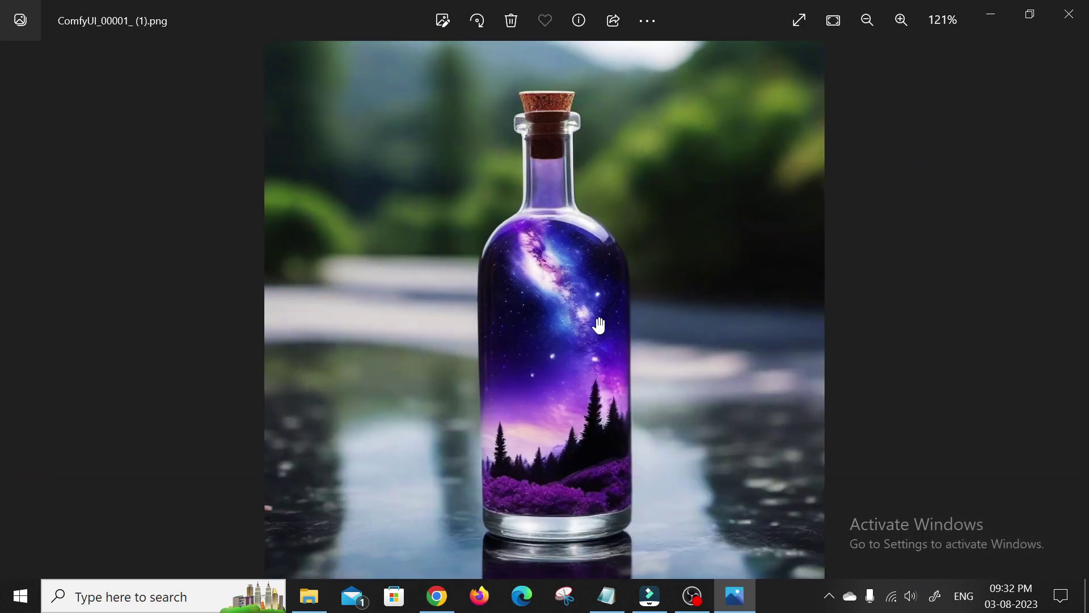
scroll(601, 311, "down", 3)
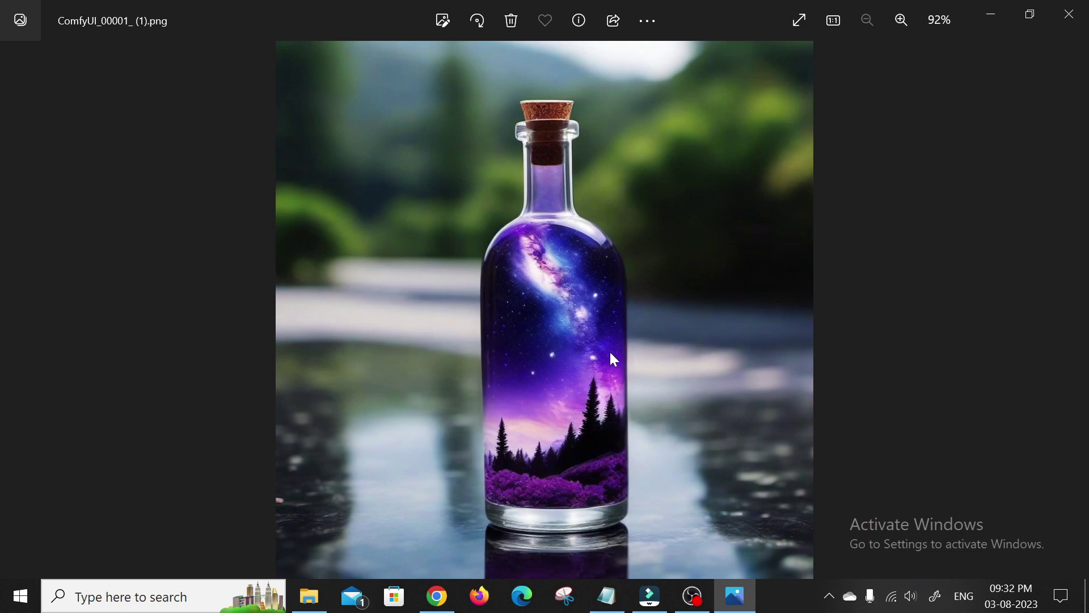
left_click(1069, 15)
left_click(531, 295)
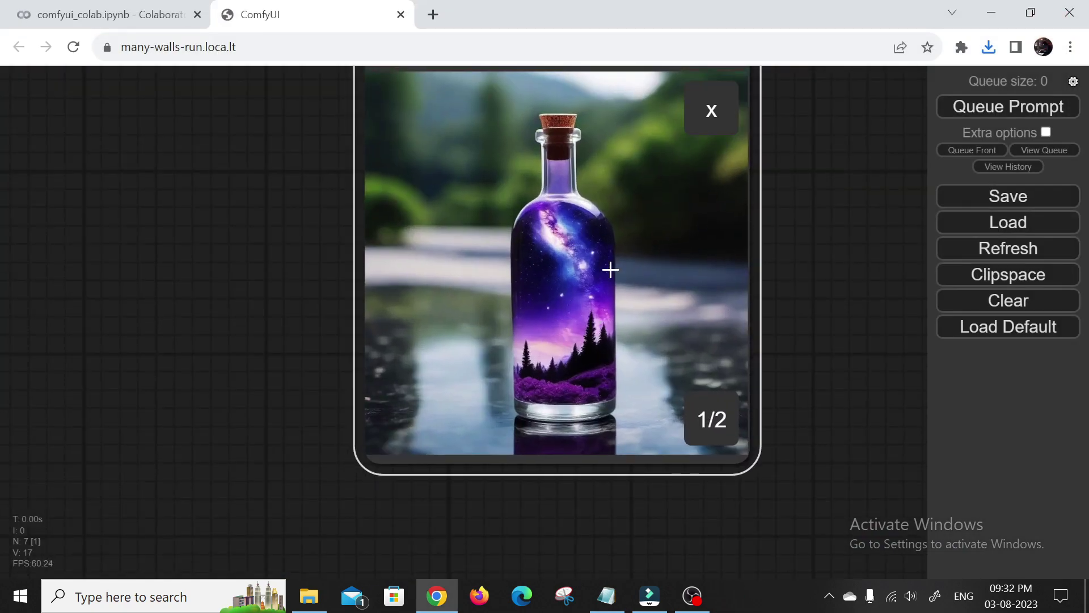
Step: Close the single-image preview and view the second generated bottle image large
scroll(620, 265, "down", 2)
left_click(698, 136)
left_click(606, 287)
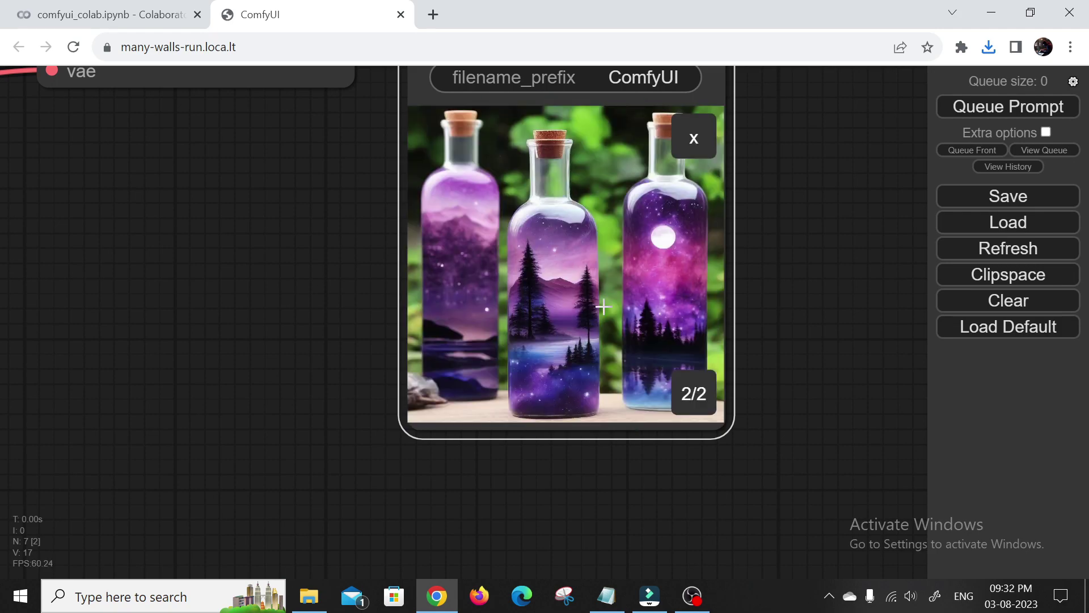
scroll(590, 289, "up", 2)
scroll(590, 341, "down", 5)
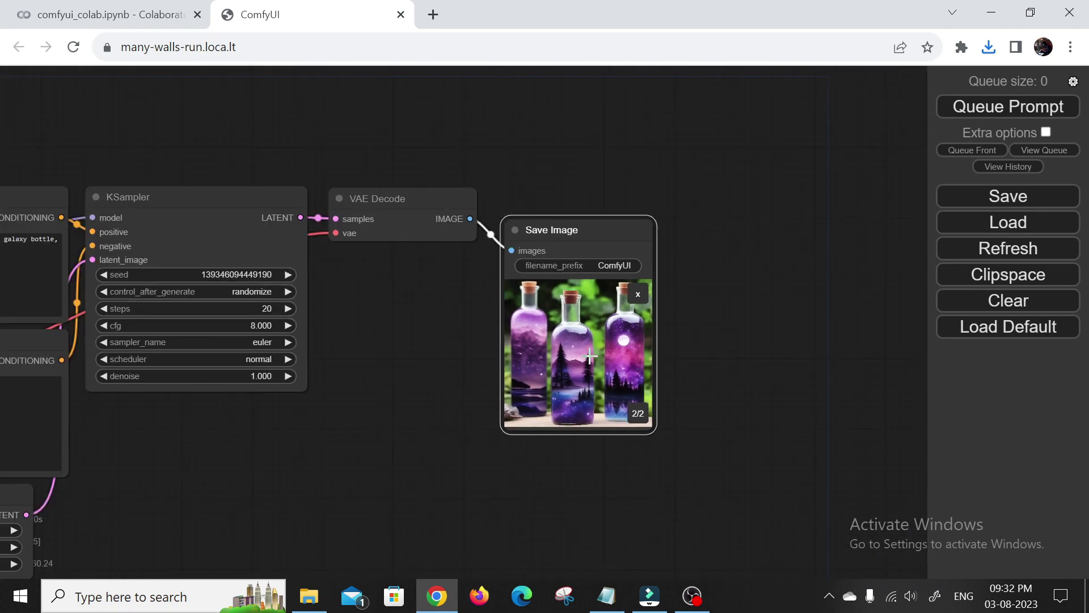
Step: Select the word 'landscape' in the CLIP Text Encode positive prompt
left_click_drag(341, 339, 722, 360)
left_click(332, 262)
double_click(333, 262)
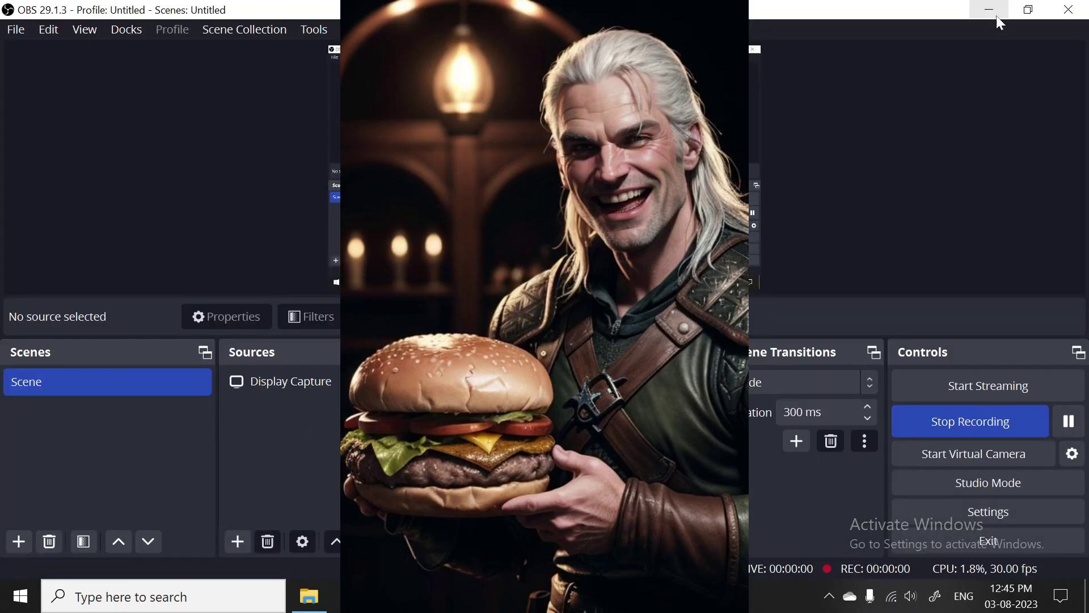
Step: Use the control at the top right of the Chrome window
left_click(997, 16)
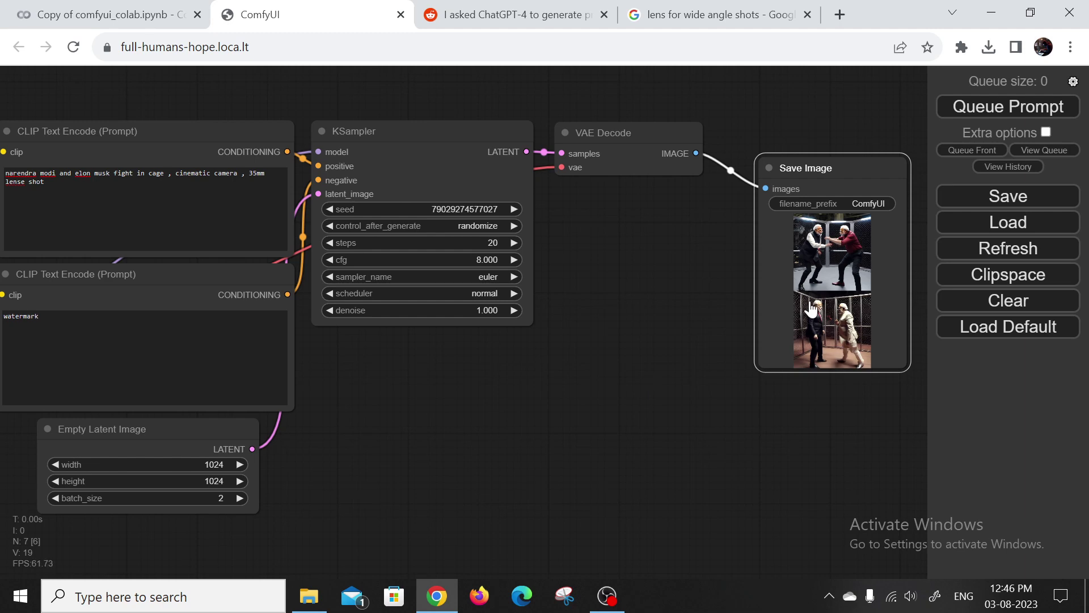
Step: Enlarge the second cage-fight image, then show the first one large and zoom in and out
left_click(829, 323)
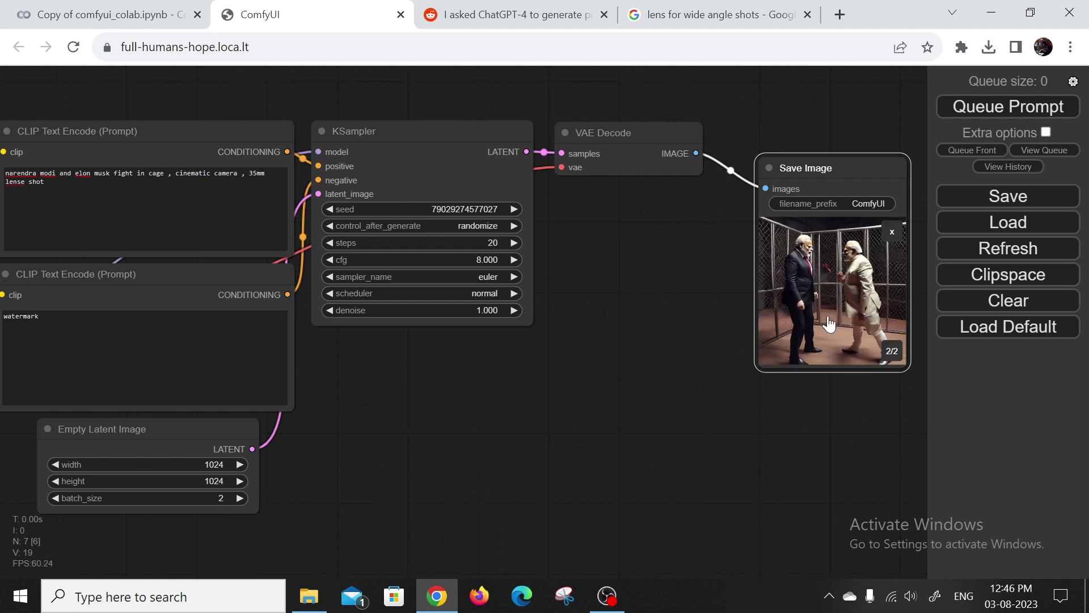
left_click(892, 233)
left_click(821, 240)
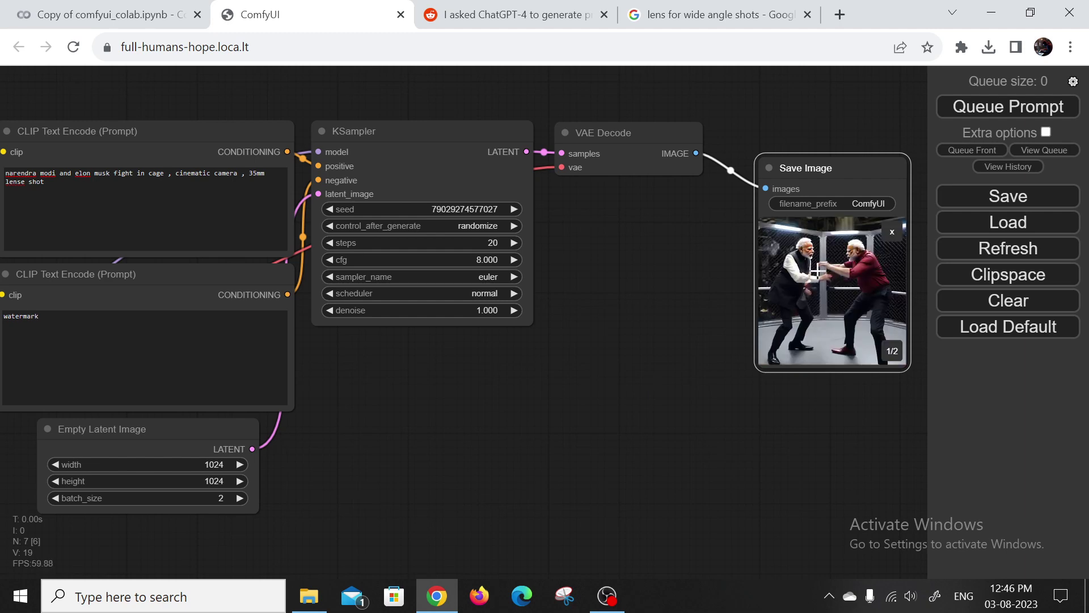
scroll(815, 271, "up", 10)
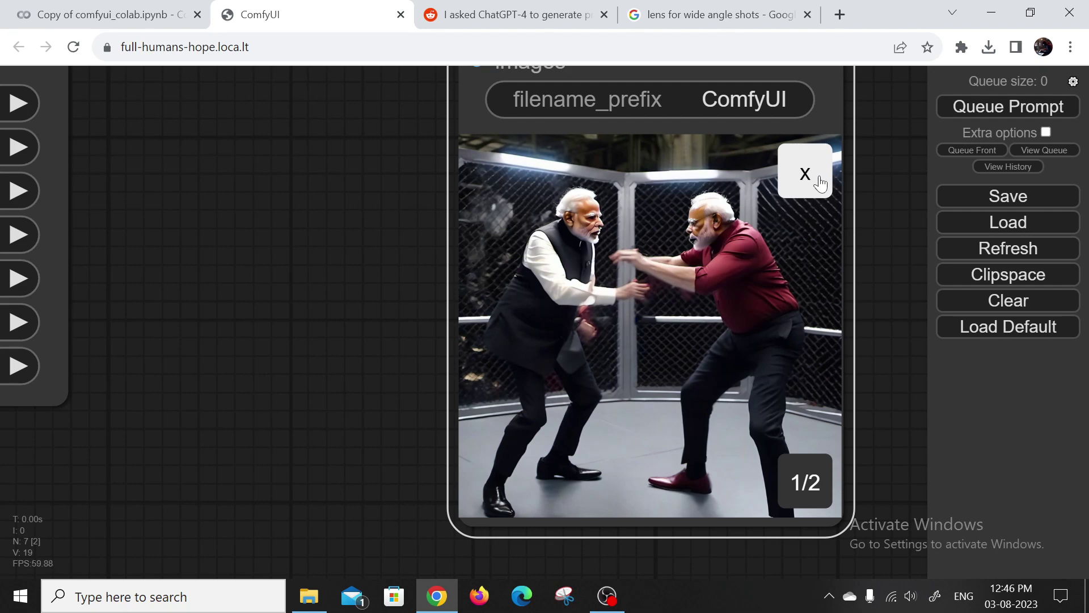
scroll(511, 320, "down", 7)
scroll(504, 327, "down", 3)
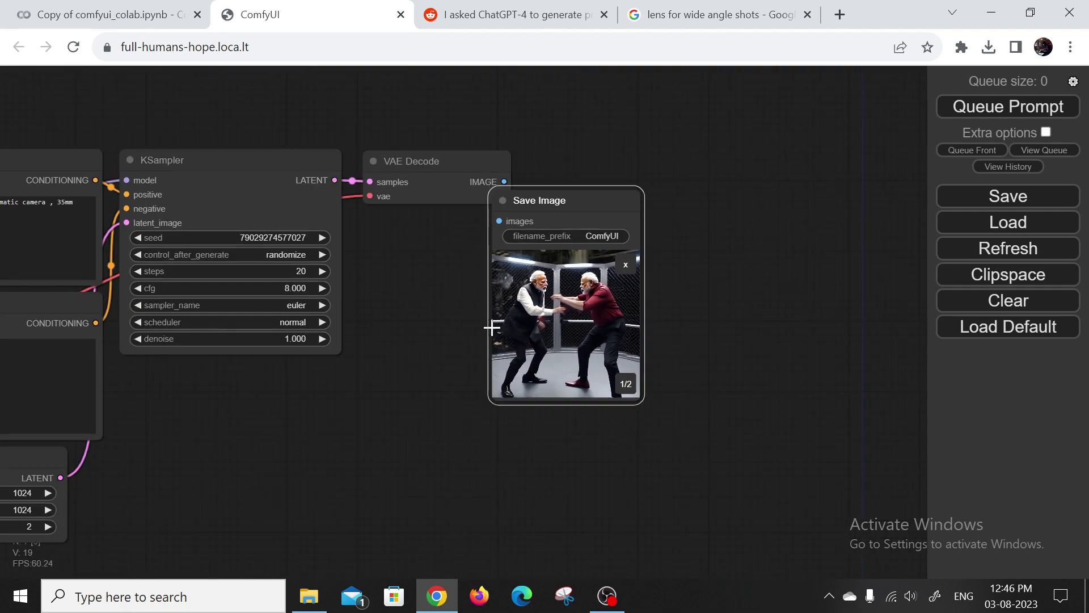